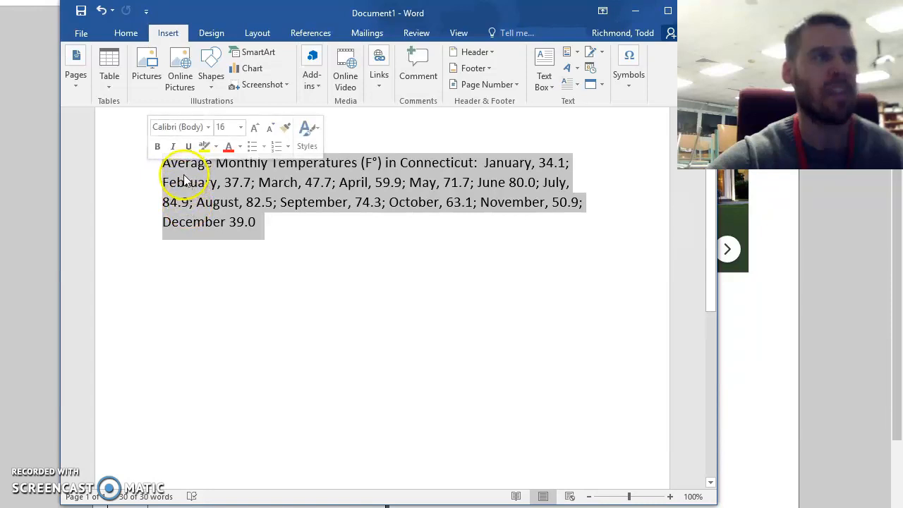
left_click_drag(162, 162, 355, 163)
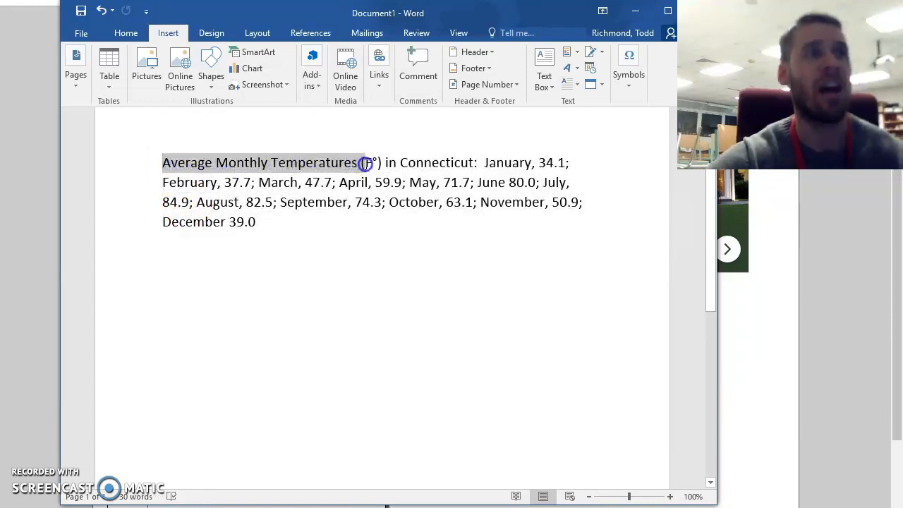
left_click(346, 255)
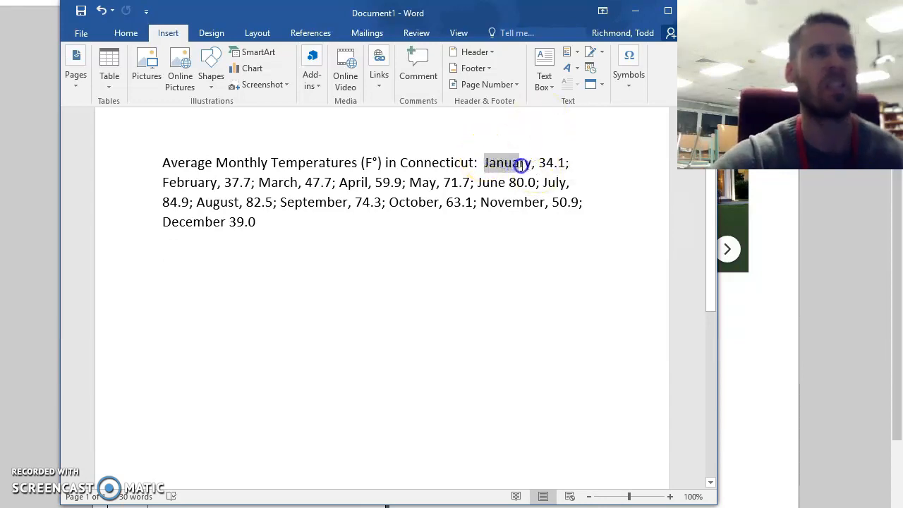
left_click_drag(528, 163, 566, 162)
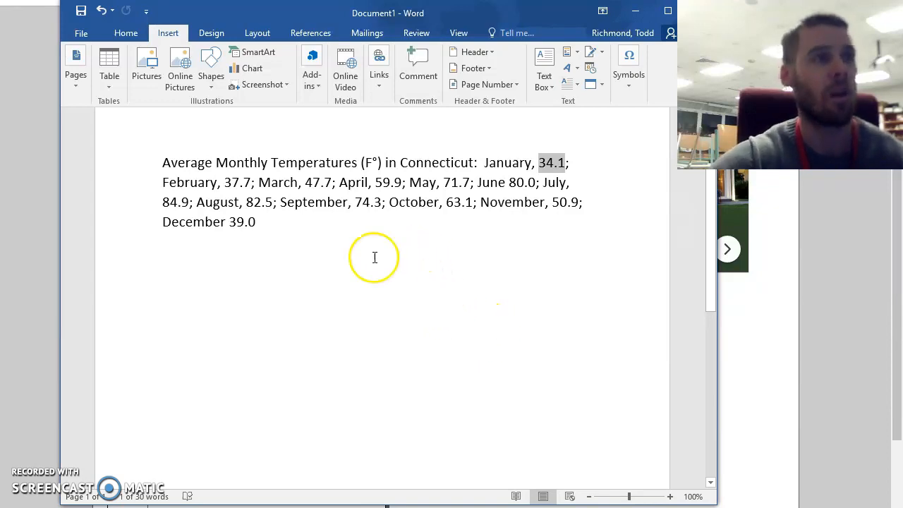
left_click_drag(253, 223, 170, 203)
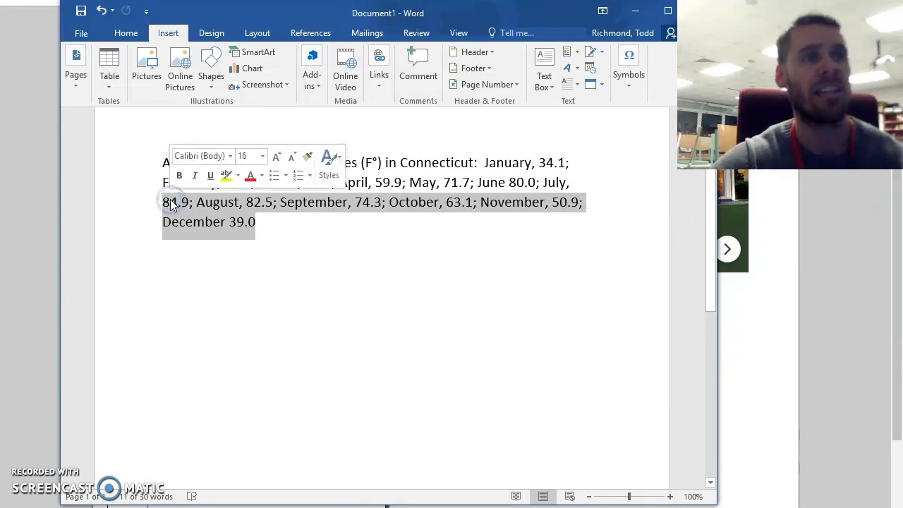
Insert a table with 2 columns and 13 rows on a new line below the temperature paragraph
left_click(306, 222)
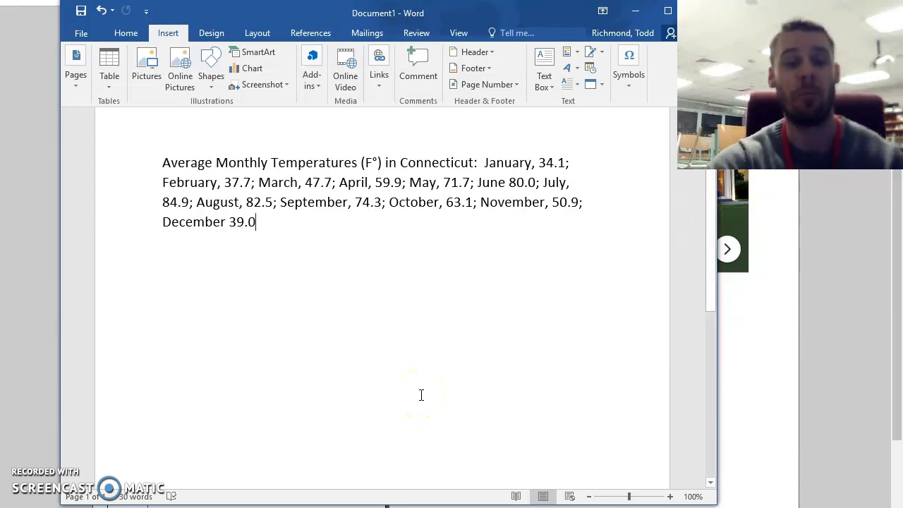
key("Return")
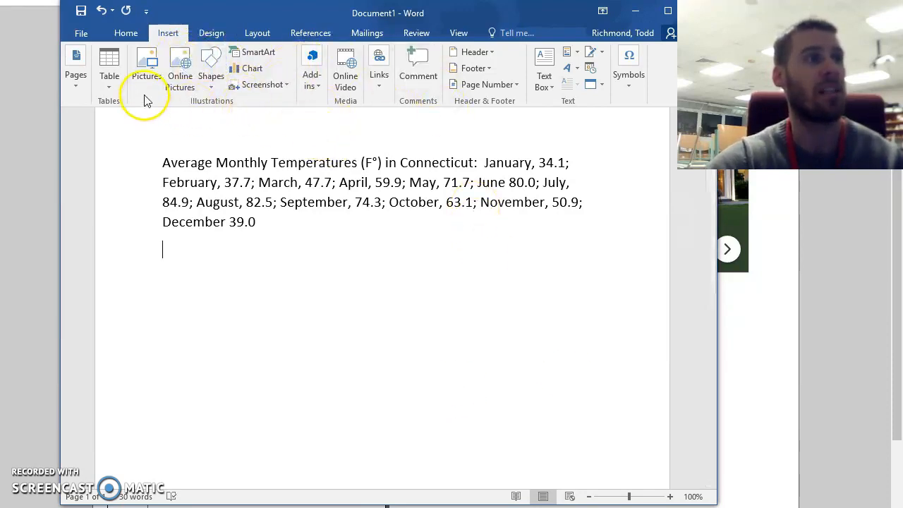
left_click(126, 33)
left_click(166, 32)
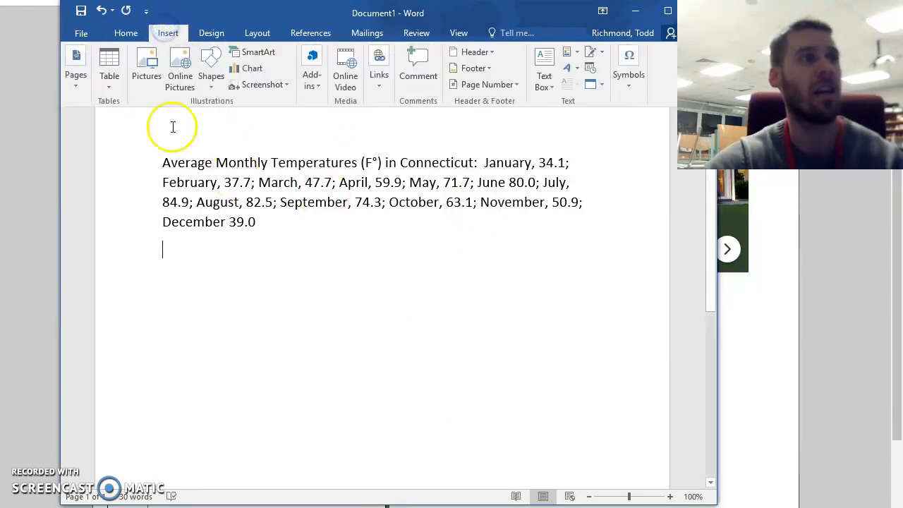
left_click(117, 88)
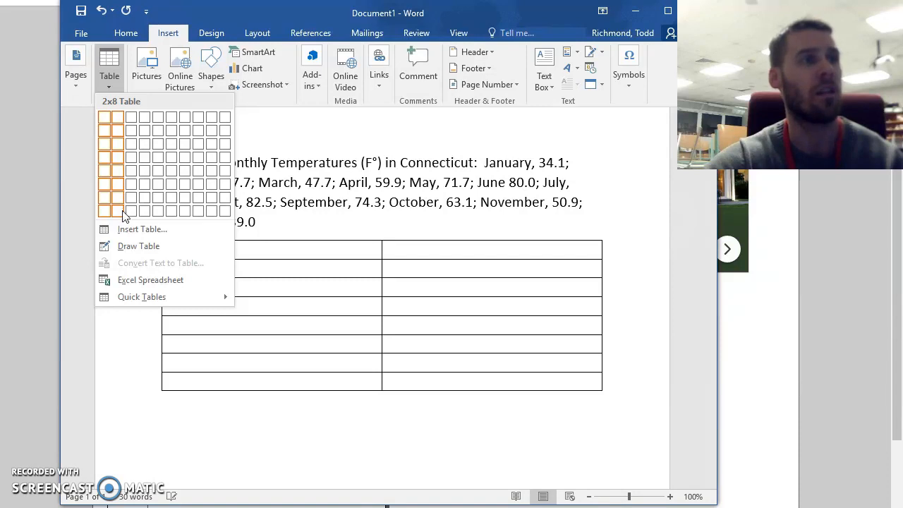
left_click(127, 234)
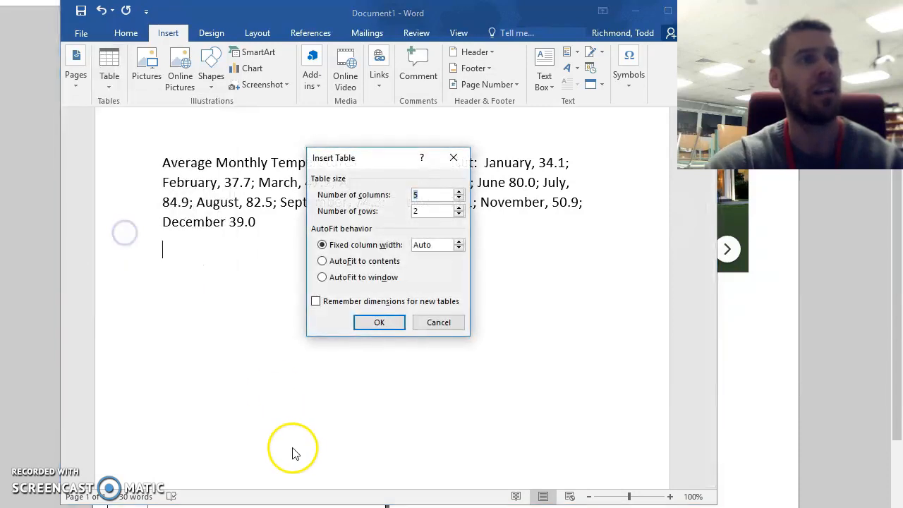
left_click(459, 199)
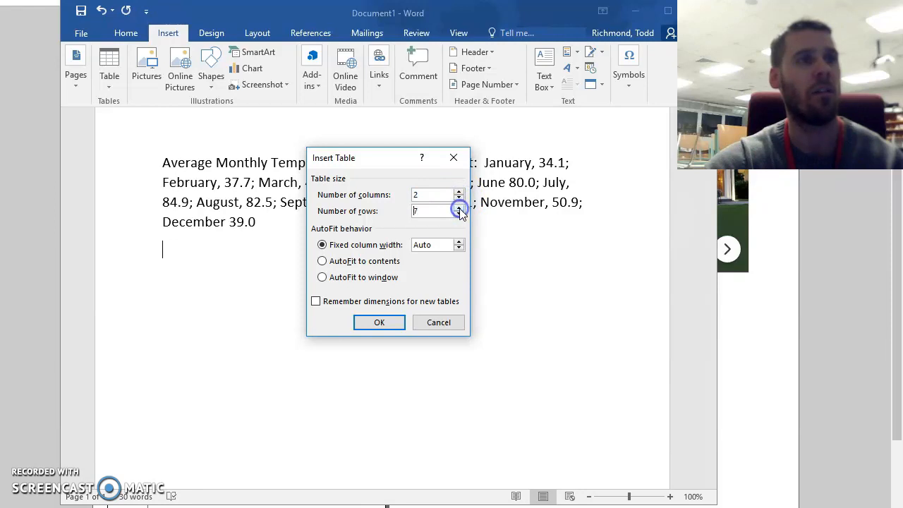
left_click(379, 322)
Add the centred title "The Average Monthly Temperature in CT" on a new line between the paragraph and the table
left_click(302, 223)
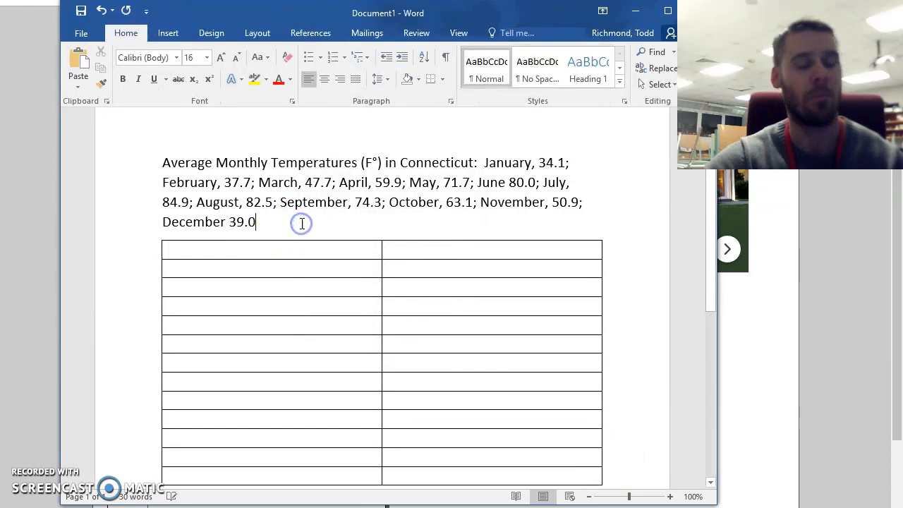
key("Return")
left_click(536, 71)
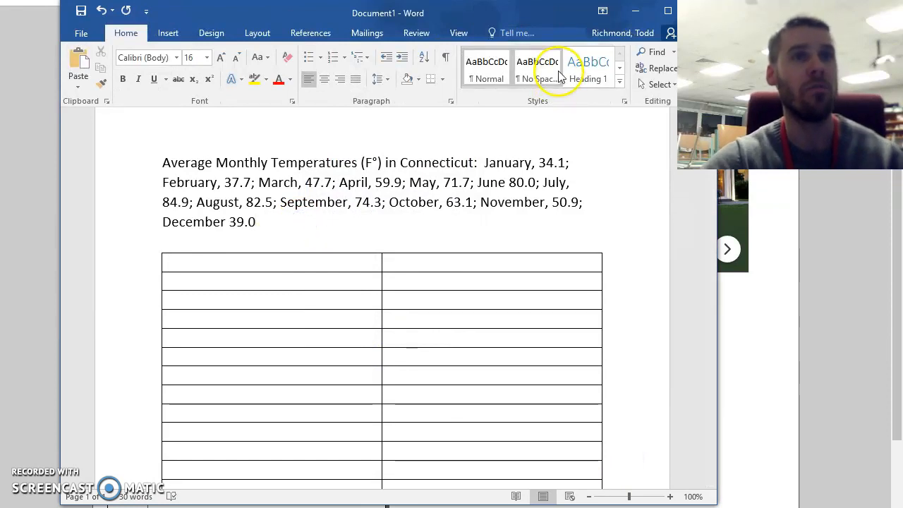
left_click(324, 79)
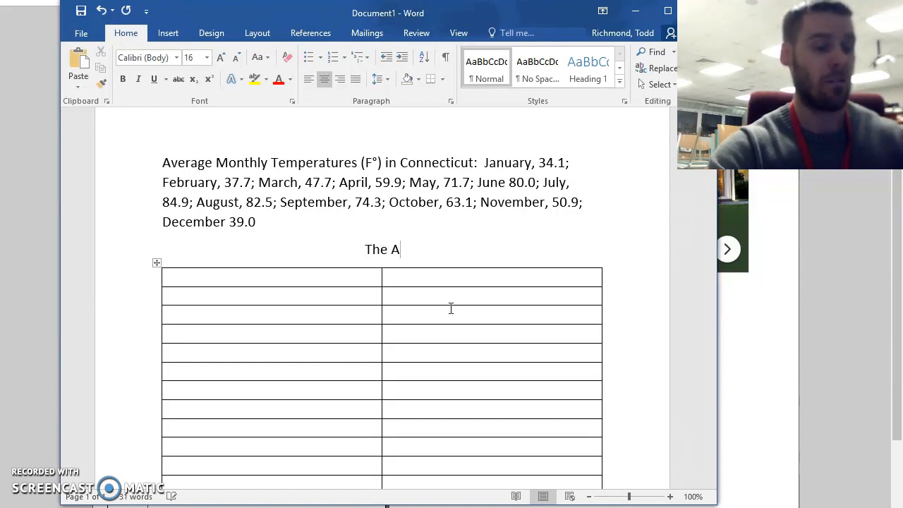
type("Monthy")
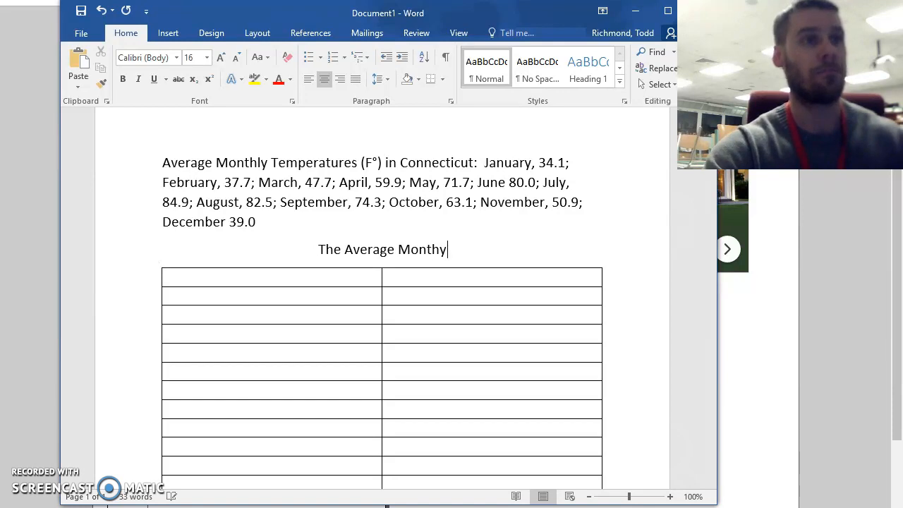
key("BackSpace")
type("ly Temperatuer")
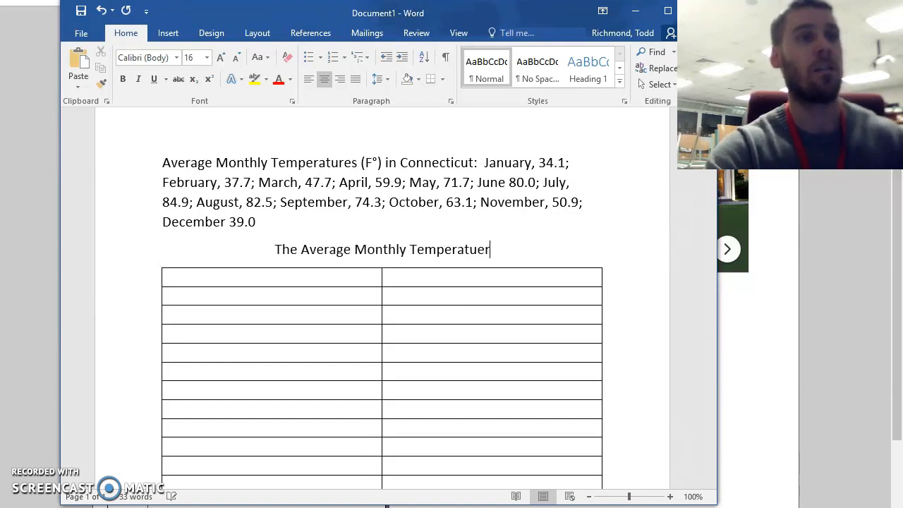
key("BackSpace")
type("re in CT")
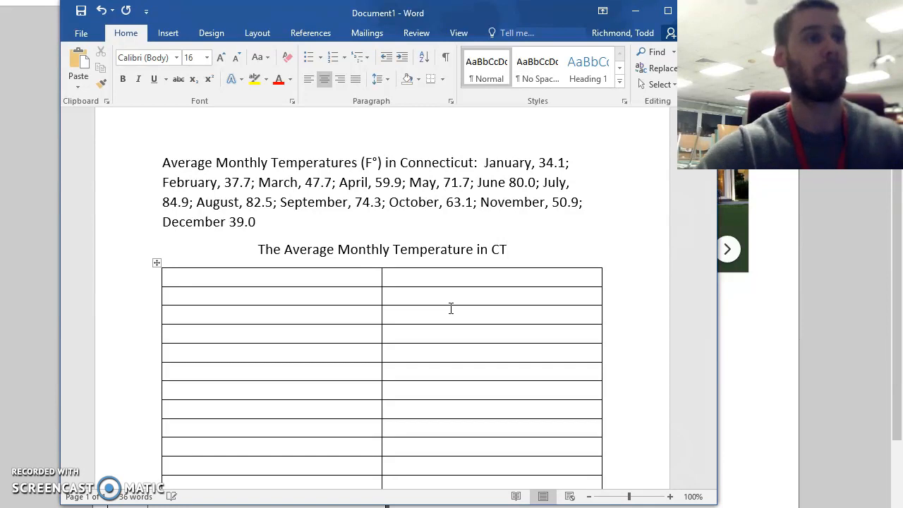
Make the table title bold and underlined
left_click_drag(502, 258, 257, 245)
left_click(123, 79)
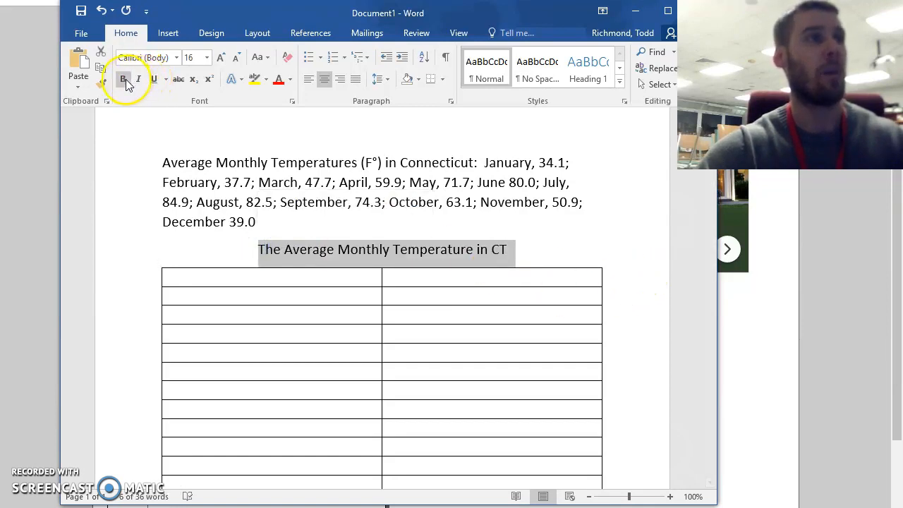
left_click(160, 81)
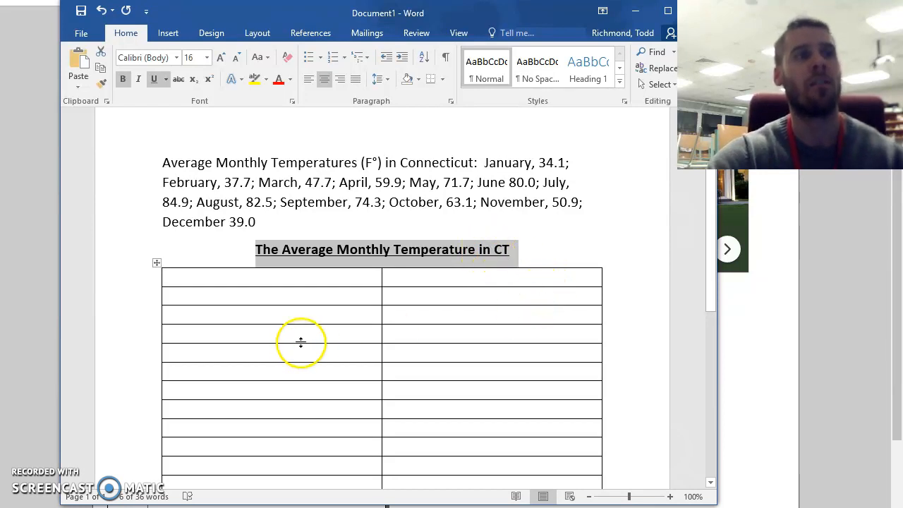
left_click(308, 277)
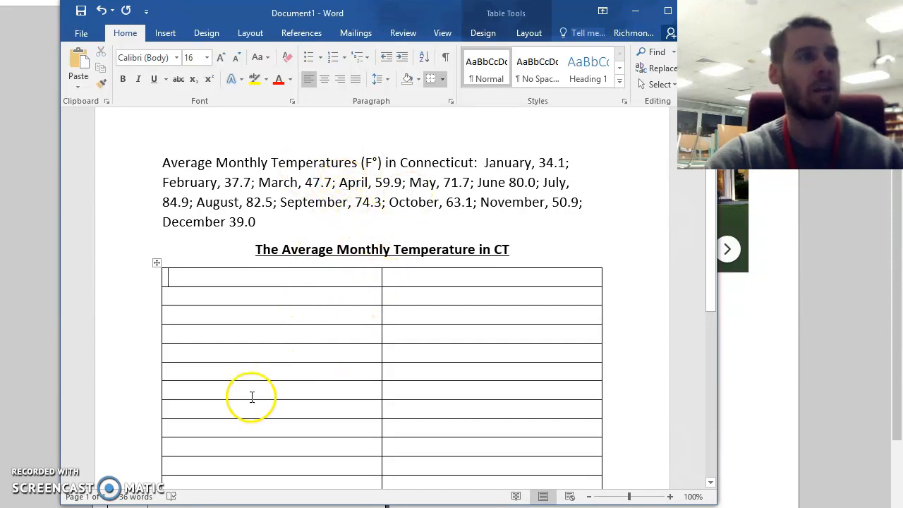
left_click(306, 277)
left_click(413, 278)
left_click(337, 280)
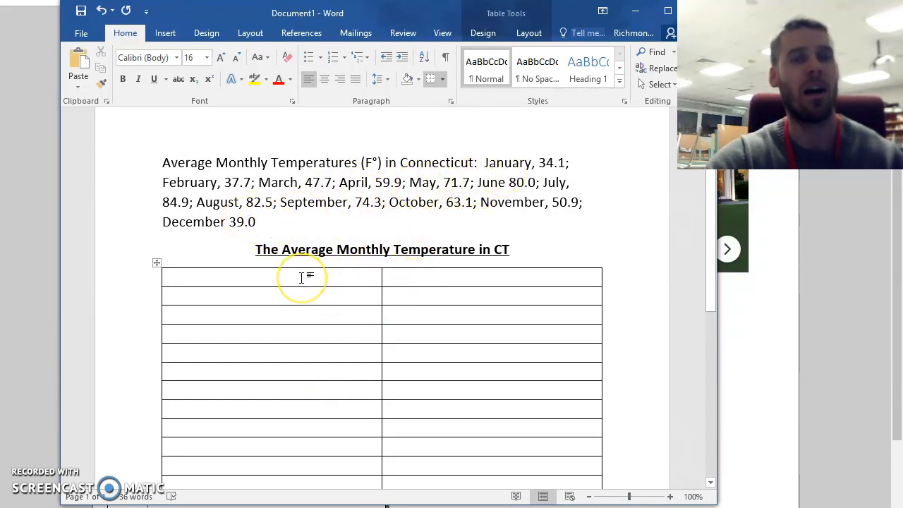
left_click_drag(301, 278, 306, 210)
scroll(499, 346, "up", 2)
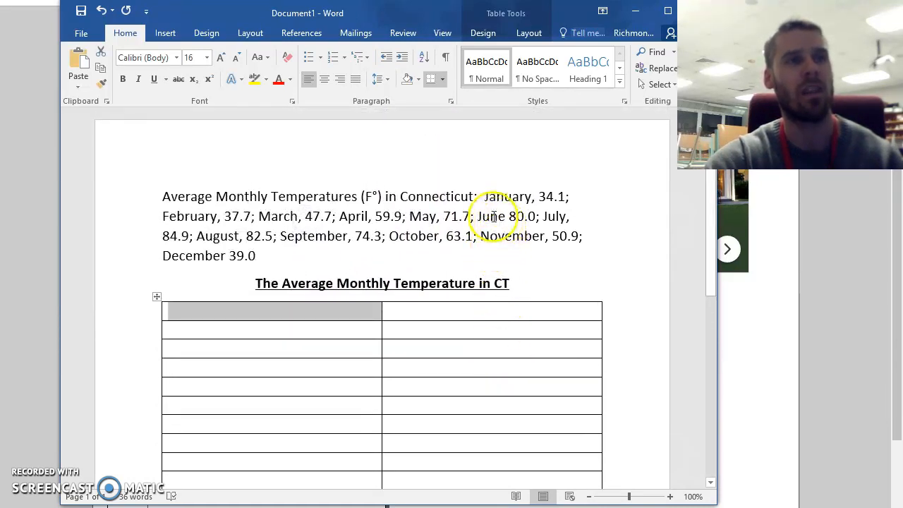
Enter the column headings "Month" and "Temperature" in the table's first row
left_click(246, 311)
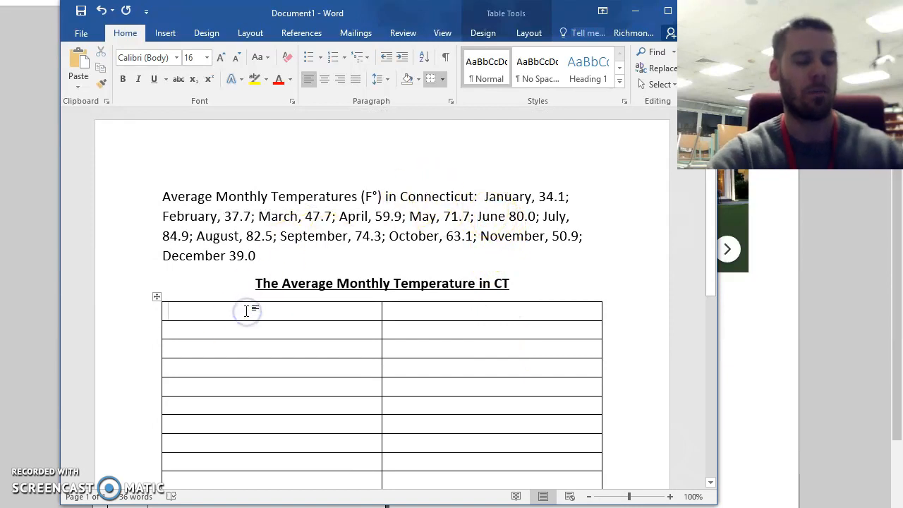
type("Month")
left_click(429, 310)
left_click_drag(446, 236, 468, 237)
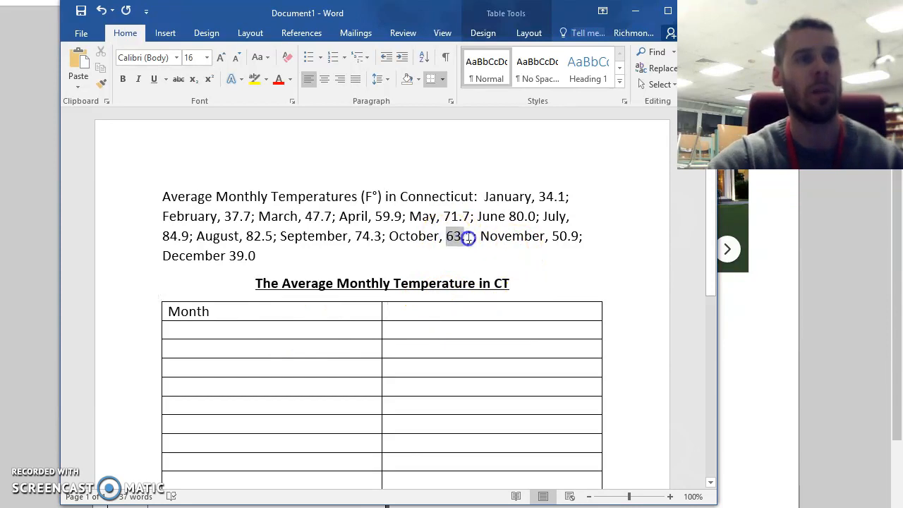
left_click(448, 313)
type("Temperature")
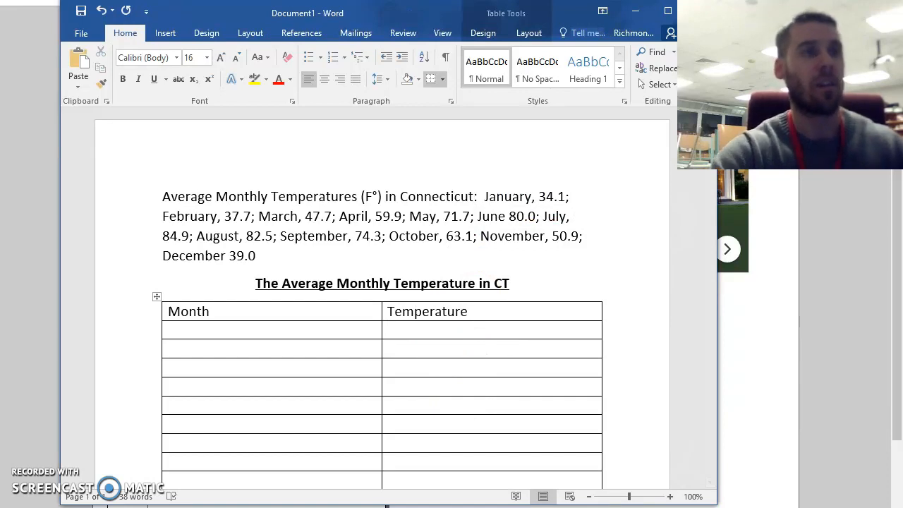
Copy the unit "(F°)" from the paragraph and add it after the "Temperature" heading
left_click_drag(381, 198, 371, 199)
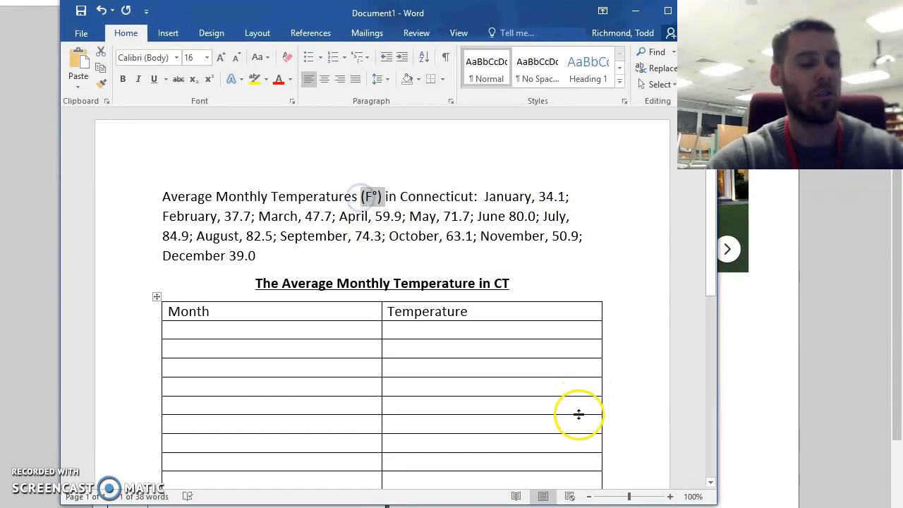
left_click(483, 313)
type("(F°)")
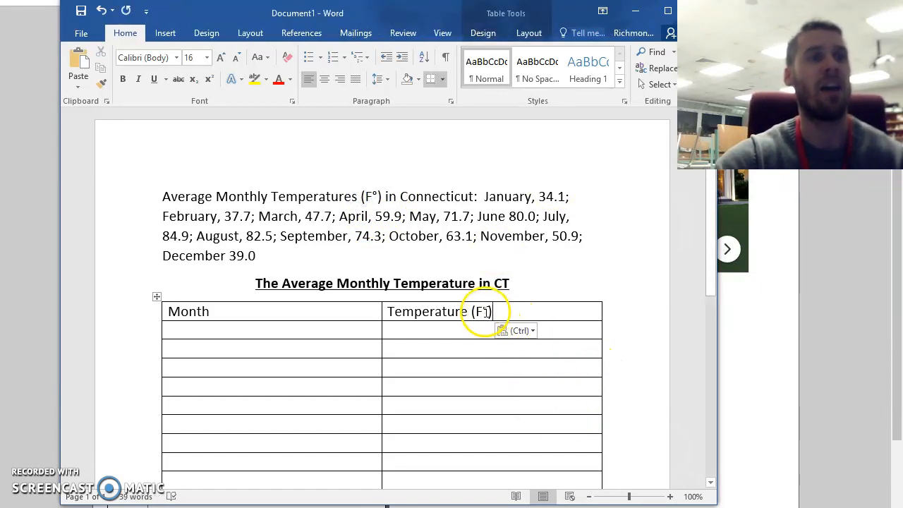
left_click(166, 33)
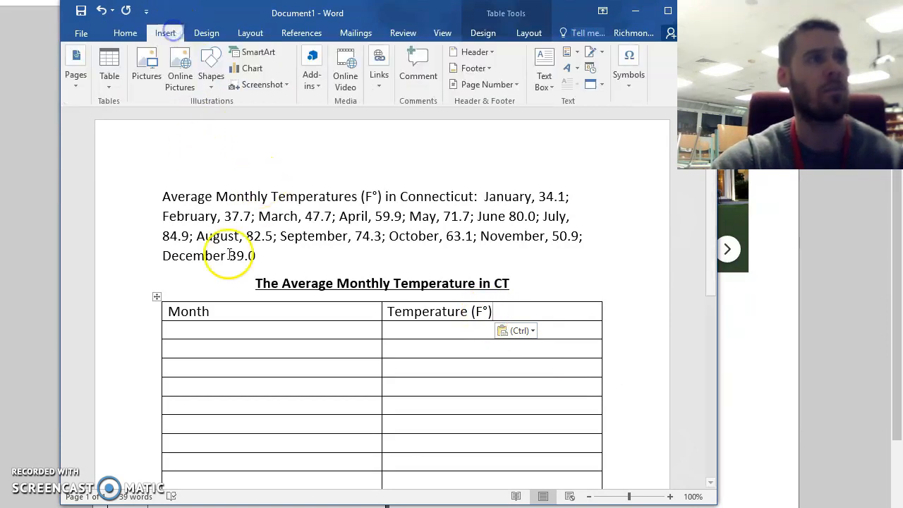
left_click(625, 89)
left_click(665, 144)
left_click(712, 250)
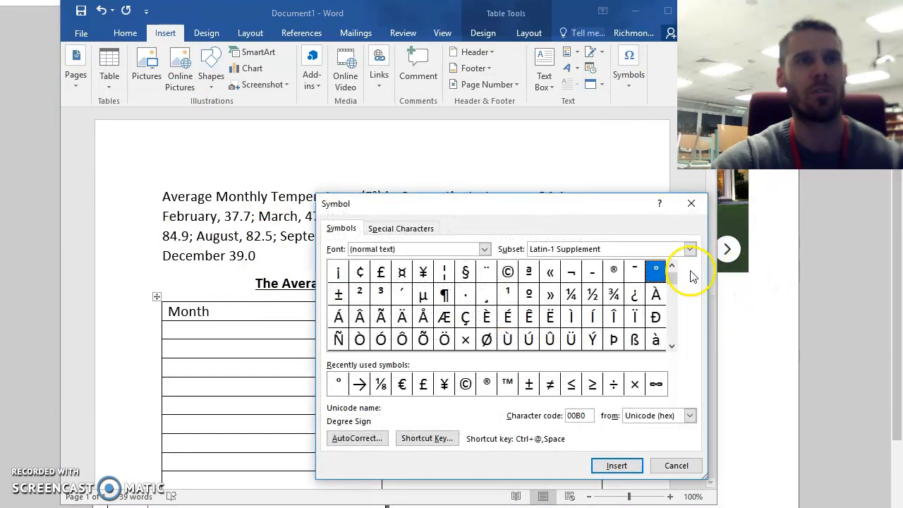
left_click(693, 203)
Make both column headings in the table's first row bold and centred
left_click_drag(526, 313, 232, 318)
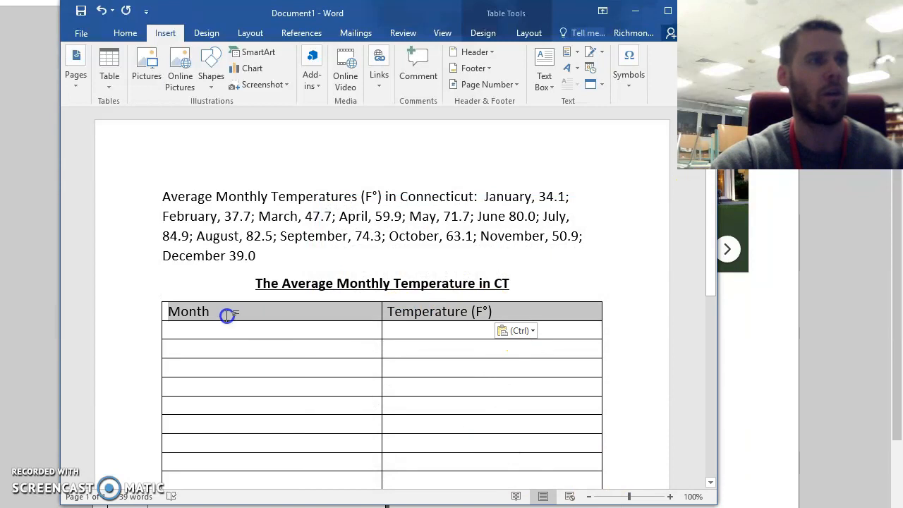
left_click(124, 34)
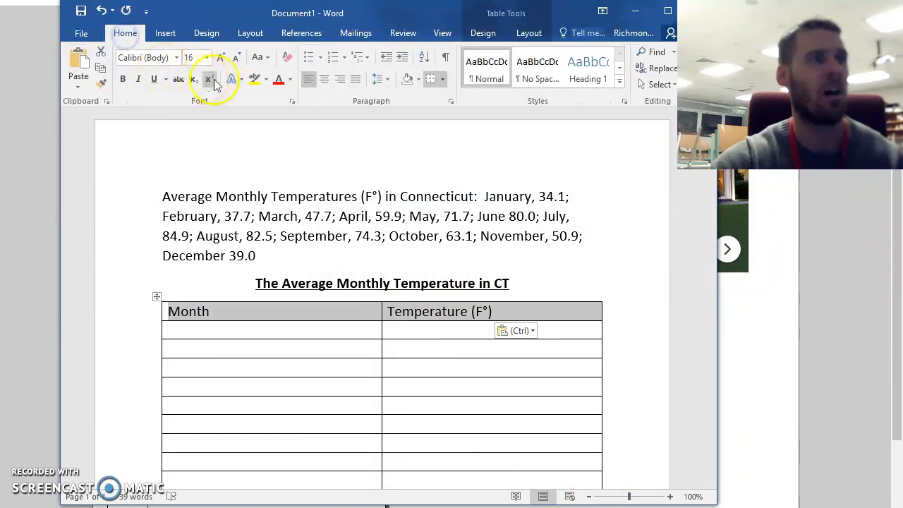
left_click(122, 78)
left_click(323, 79)
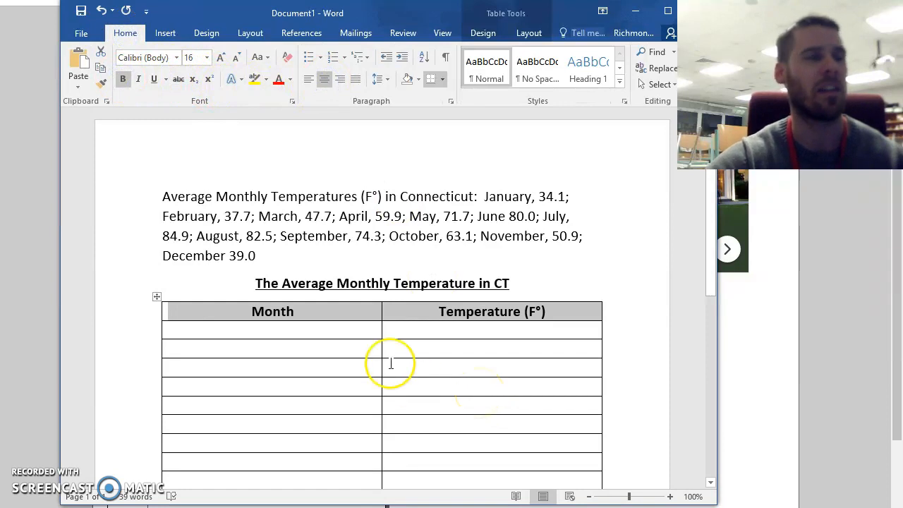
Fill the first three data rows with Jan 34.1, Feb 37.7 and Mar 47.7
left_click(322, 331)
type("Jan")
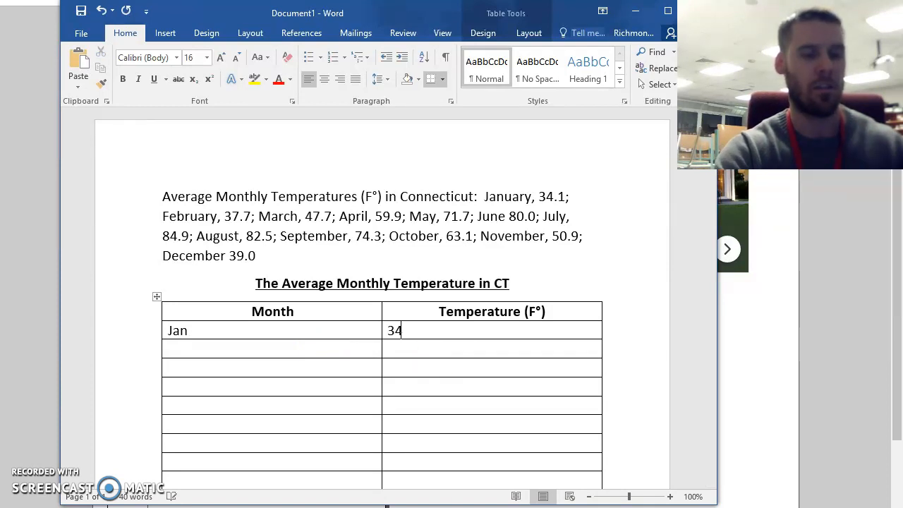
left_click(271, 351)
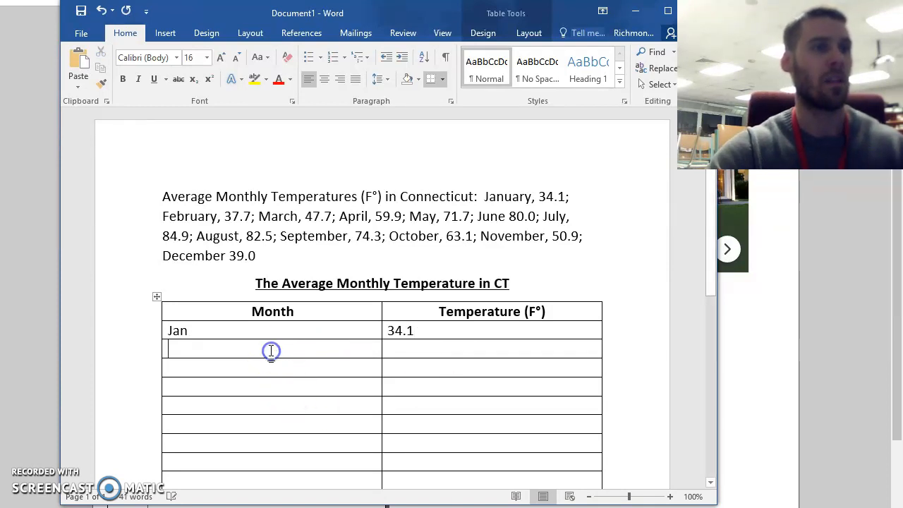
type("Feb")
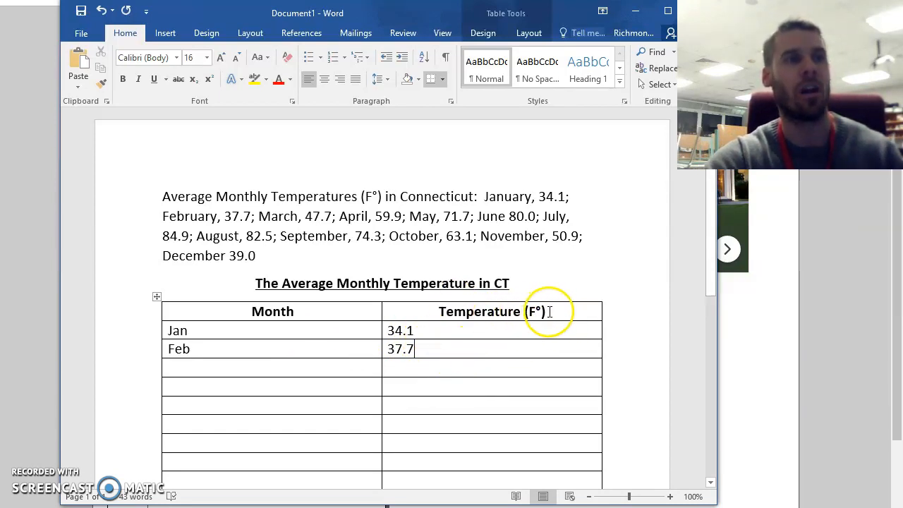
left_click(214, 368)
type("Mar")
key("Tab")
type("4")
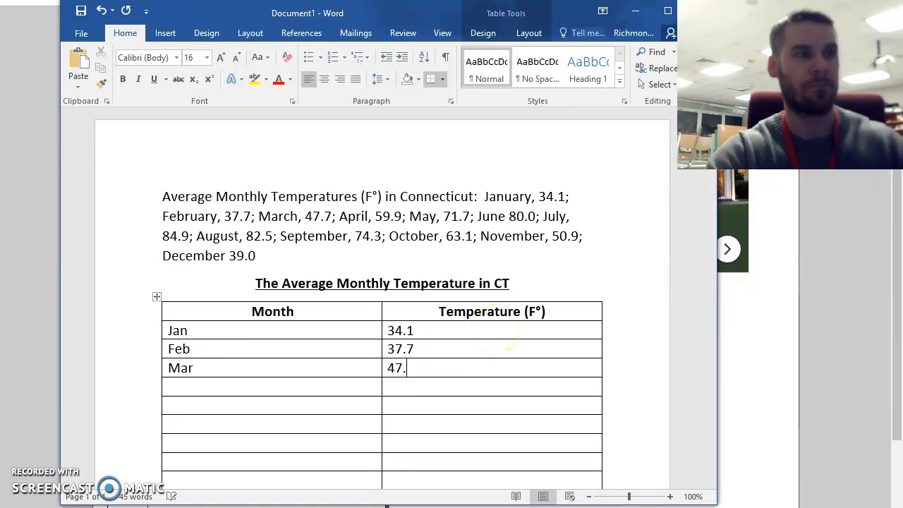
left_click(199, 368)
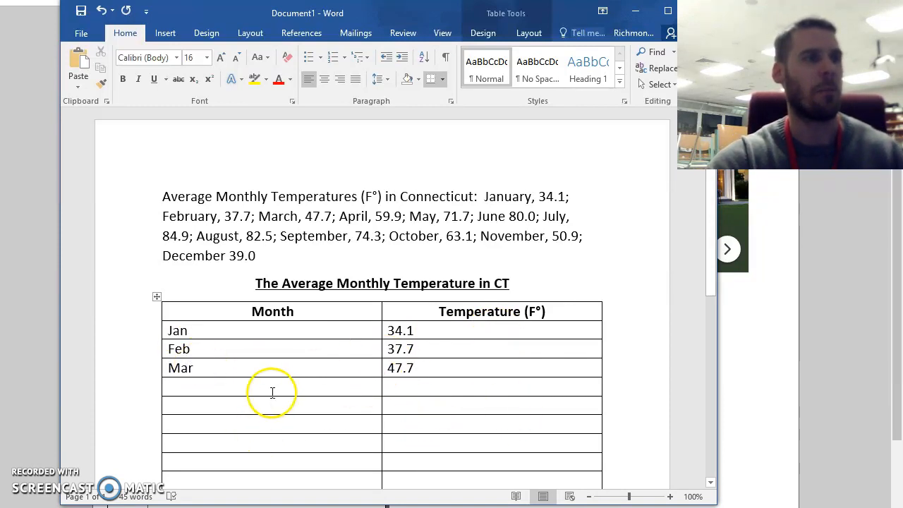
scroll(268, 389, "down", 3)
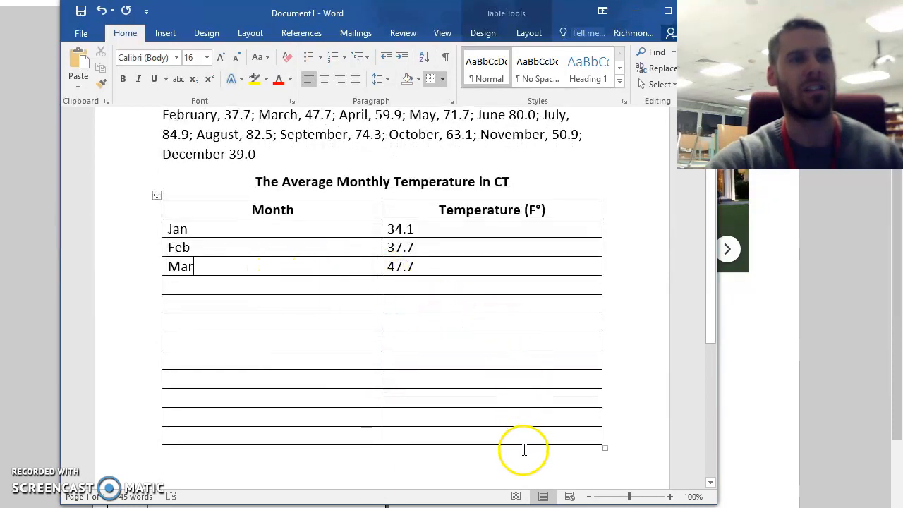
scroll(508, 466, "up", 3)
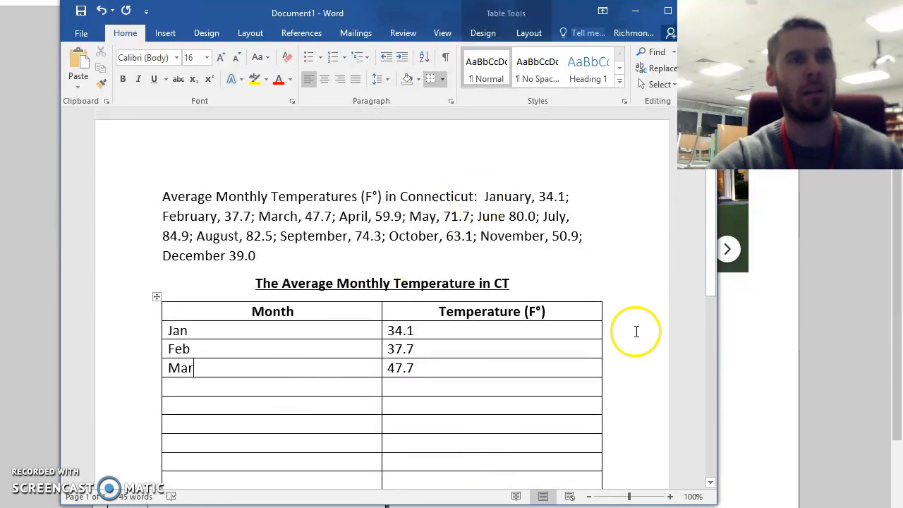